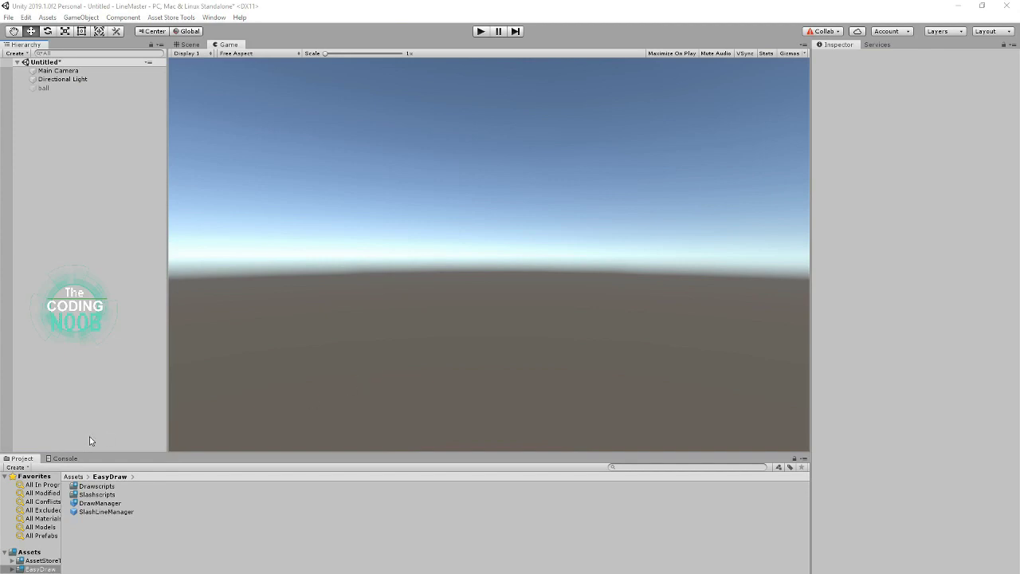
Step: Open the EasyDraw folder and compare the DrawManager and SlashLineManager prefab settings
click(41, 569)
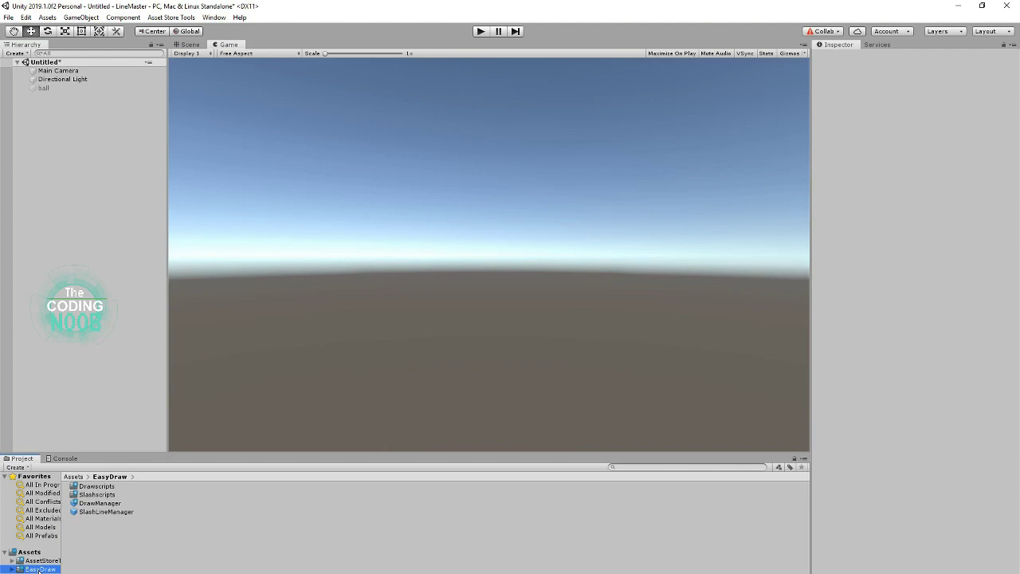
click(98, 503)
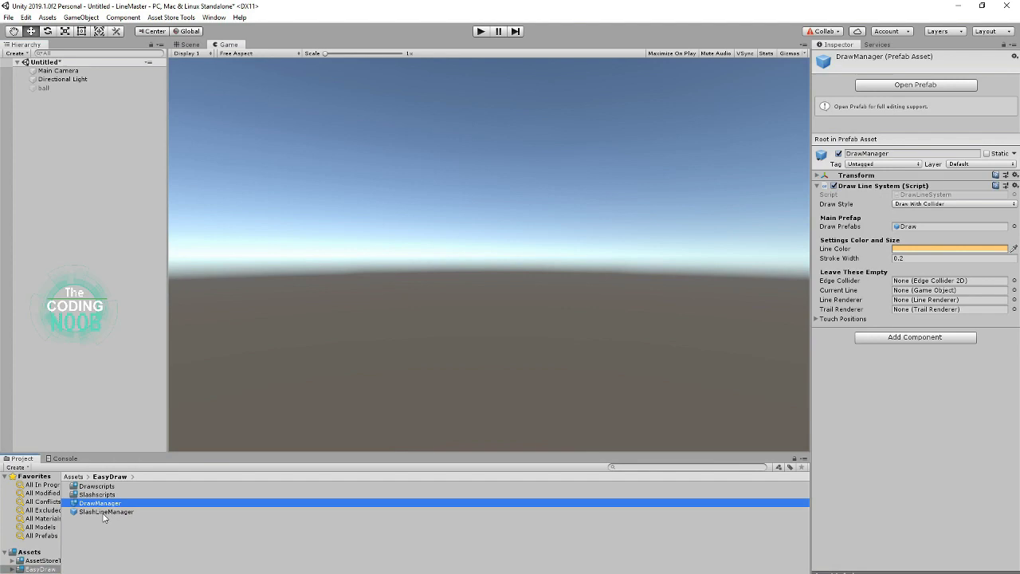
click(105, 512)
click(99, 503)
click(103, 511)
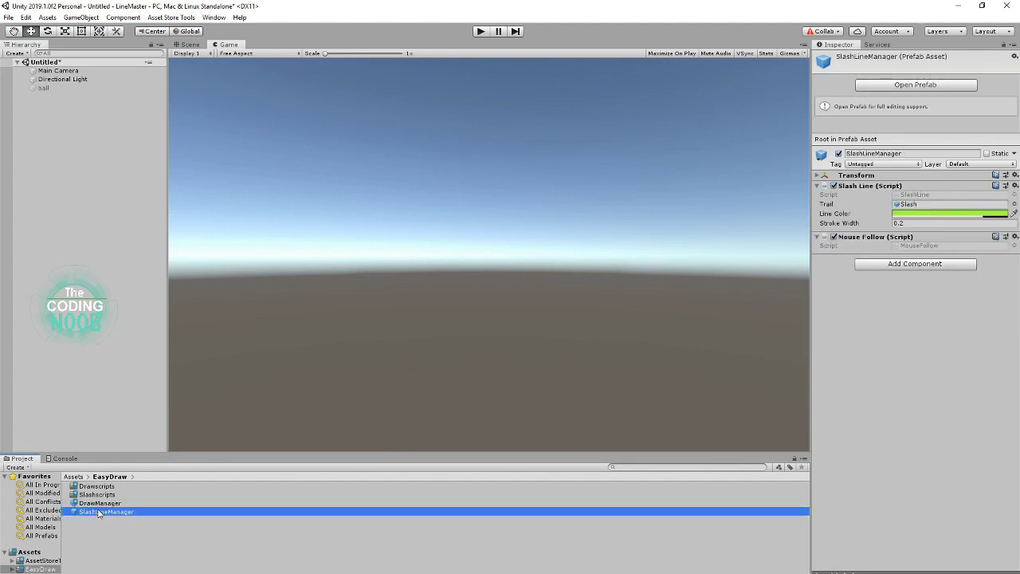
click(100, 503)
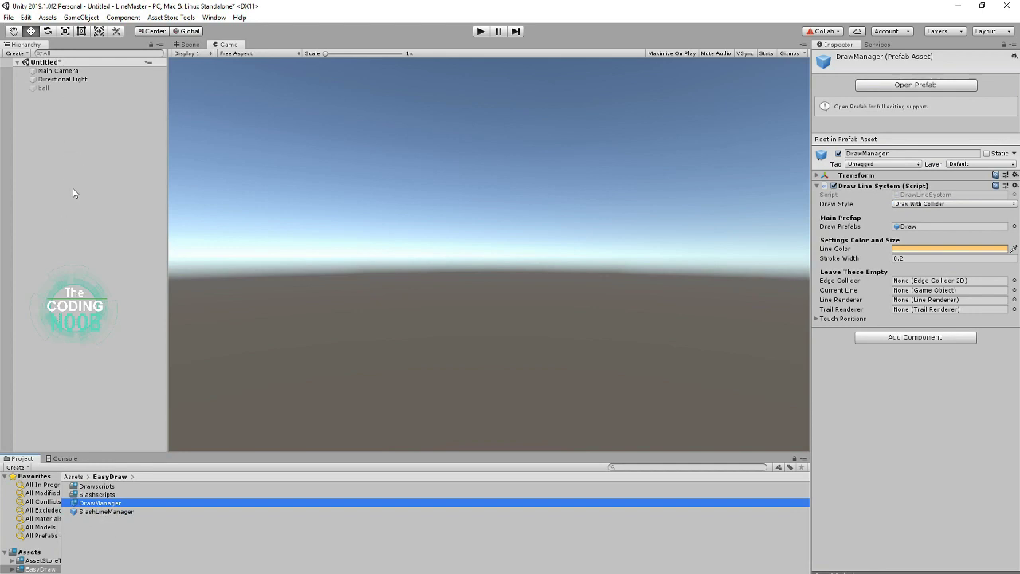
Step: Set the Main Camera's projection to Orthographic
click(50, 71)
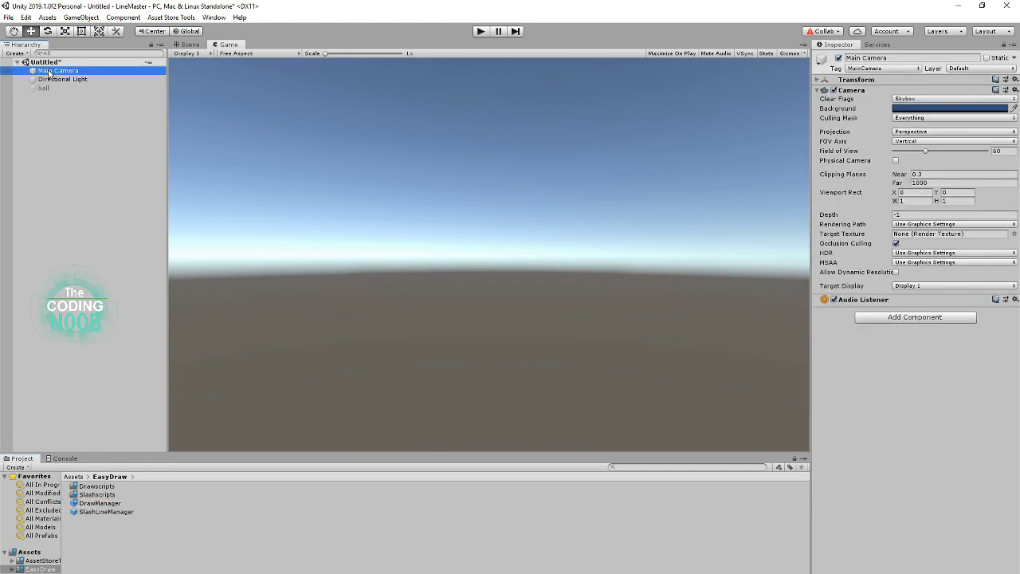
click(944, 132)
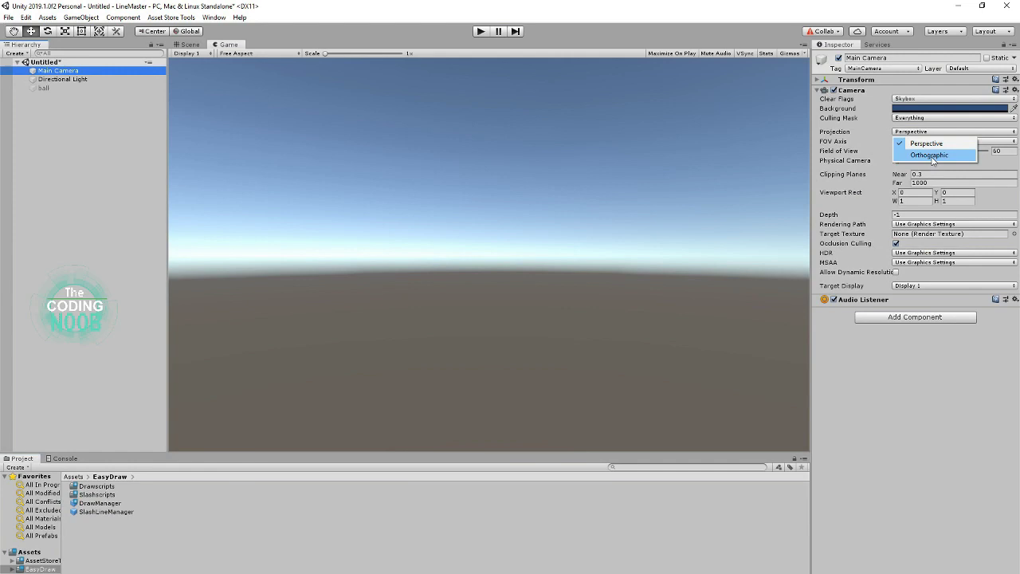
click(931, 155)
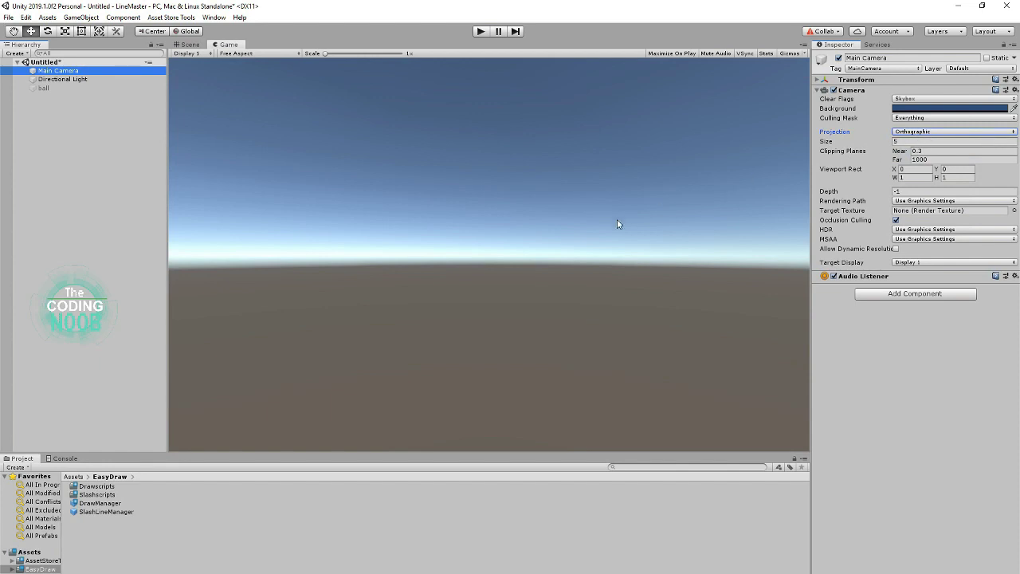
Step: Drag a DrawManager prefab instance into the Hierarchy and enter Play mode
click(98, 503)
drag(98, 503, 67, 224)
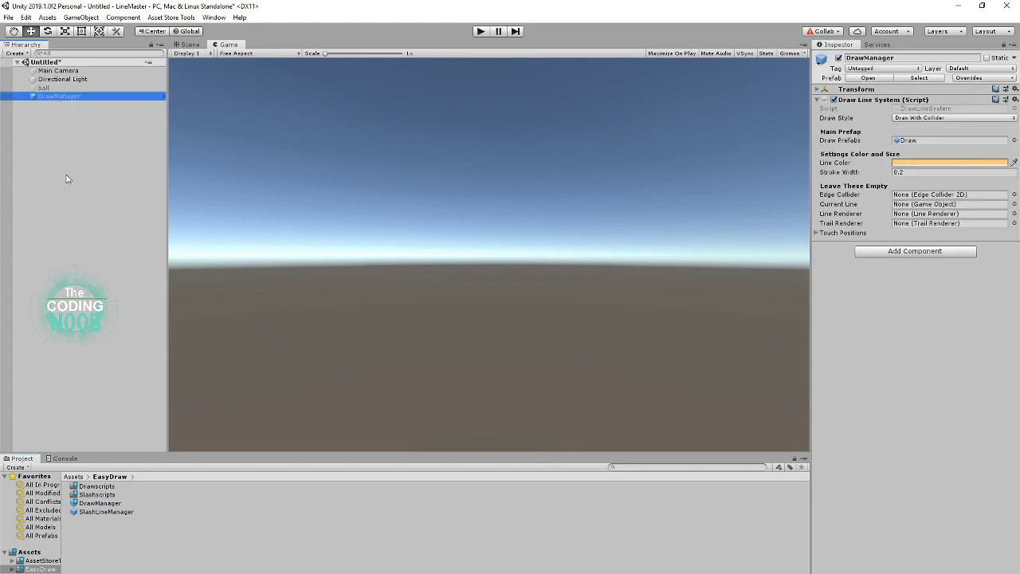
click(481, 32)
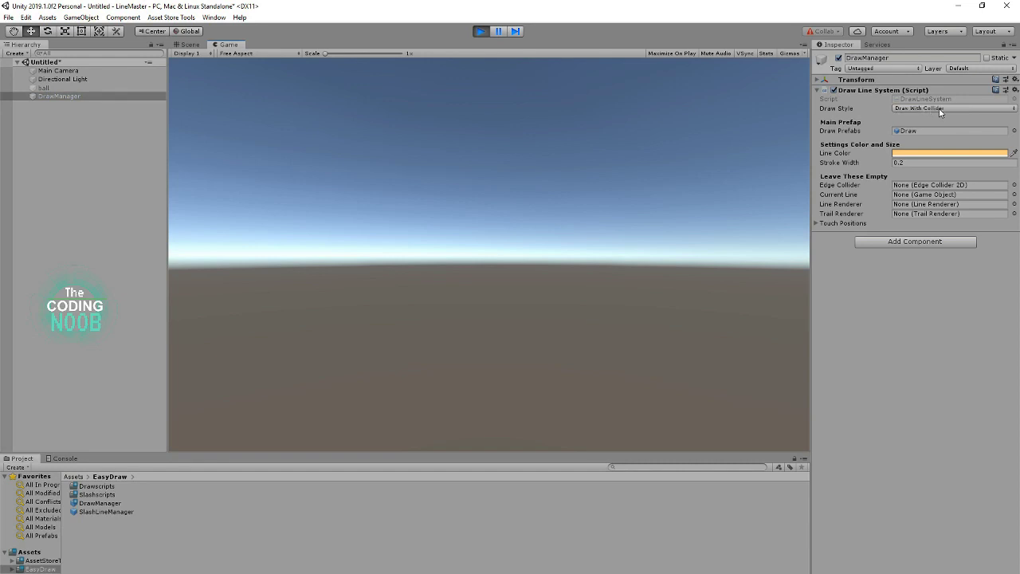
Step: Set Draw Style to Draw With Out Collider and draw an orange freehand loop
click(941, 108)
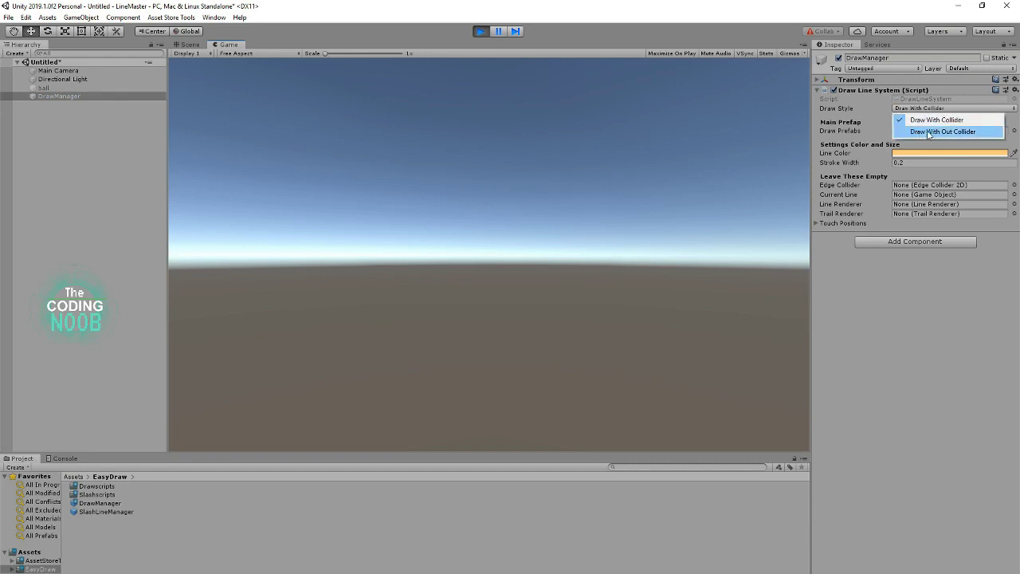
click(927, 130)
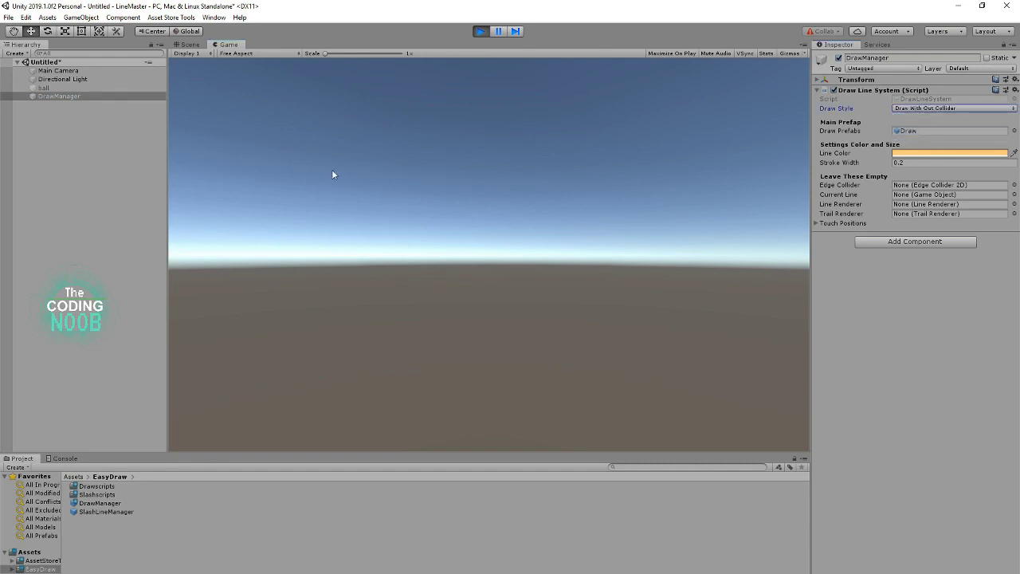
mouse_move(337, 120)
mouse_down()
mouse_move(323, 239)
mouse_move(422, 213)
mouse_move(368, 117)
mouse_up()
Step: Change the line colour to bright green and draw a green loop across the horizon
click(919, 154)
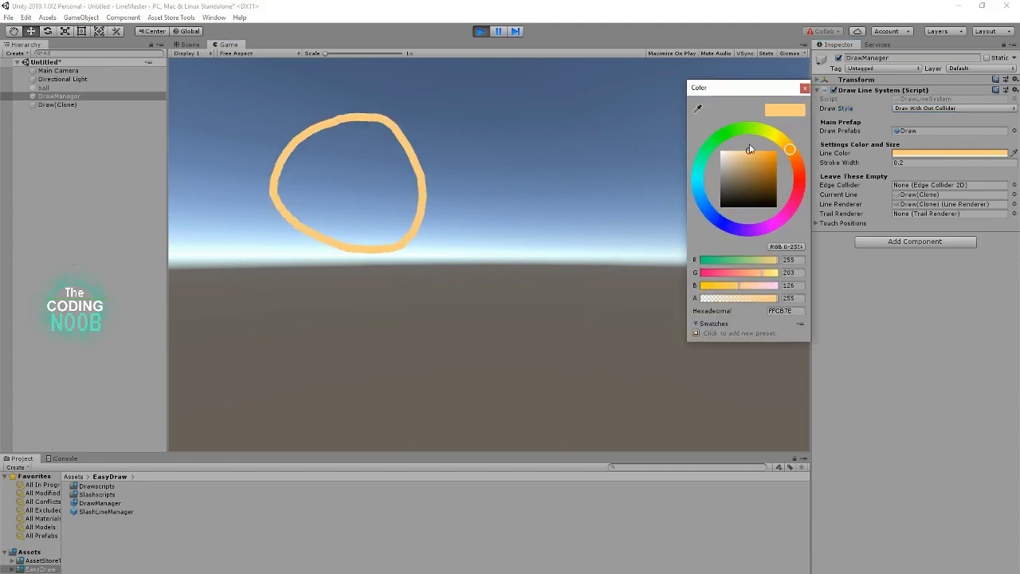
click(743, 134)
click(777, 150)
click(570, 196)
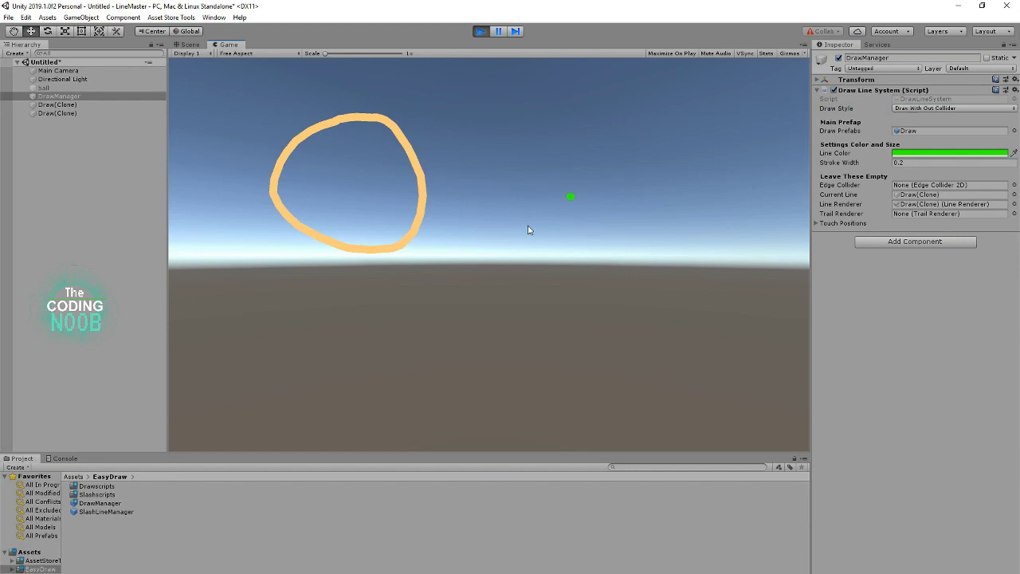
mouse_move(526, 233)
mouse_down()
mouse_move(605, 329)
mouse_move(654, 230)
mouse_move(529, 239)
mouse_up()
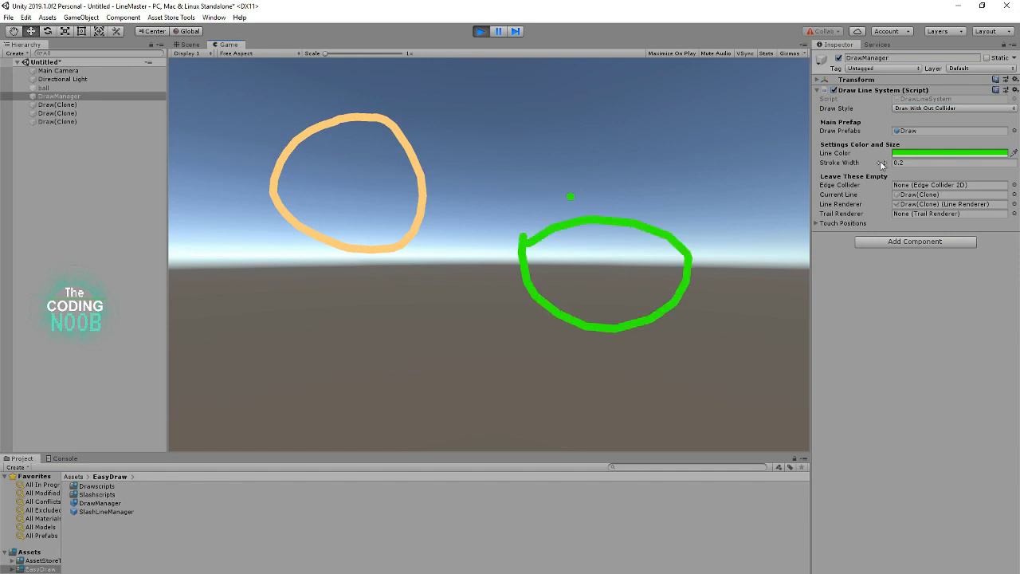
Step: Thin the stroke width to 0.11, draw a green arc, then draw a blue figure-8
drag(881, 164, 876, 162)
mouse_move(630, 134)
mouse_down()
mouse_move(728, 205)
mouse_move(707, 275)
mouse_up()
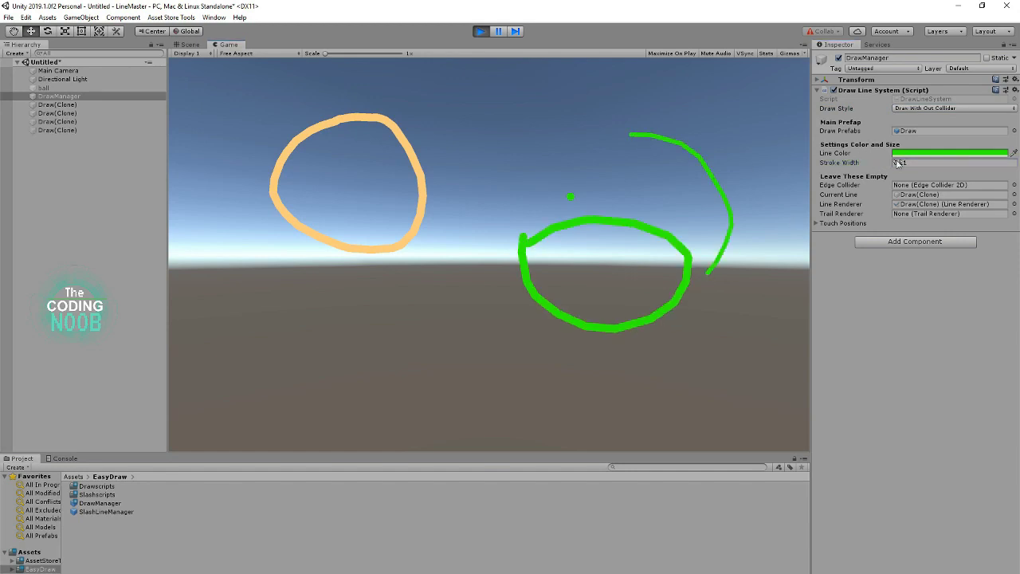
click(923, 153)
click(702, 202)
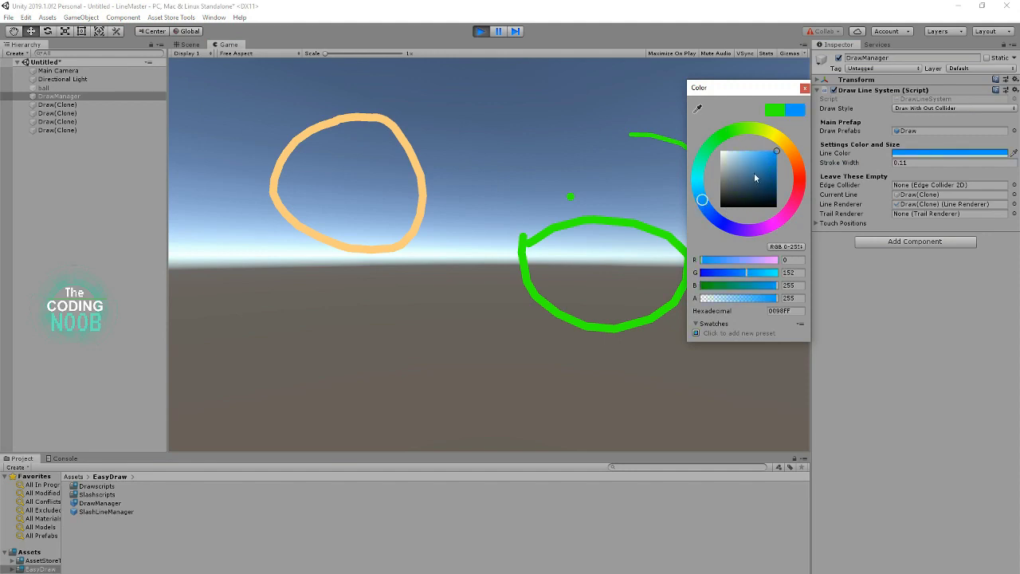
click(805, 88)
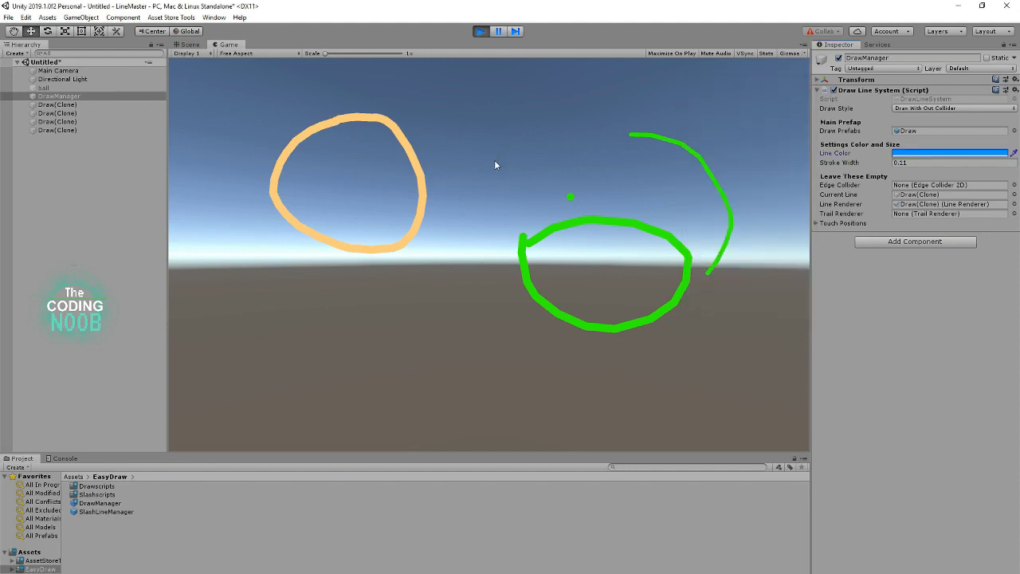
mouse_move(494, 165)
mouse_down()
mouse_move(477, 302)
mouse_move(462, 230)
mouse_move(538, 136)
mouse_move(474, 155)
mouse_up()
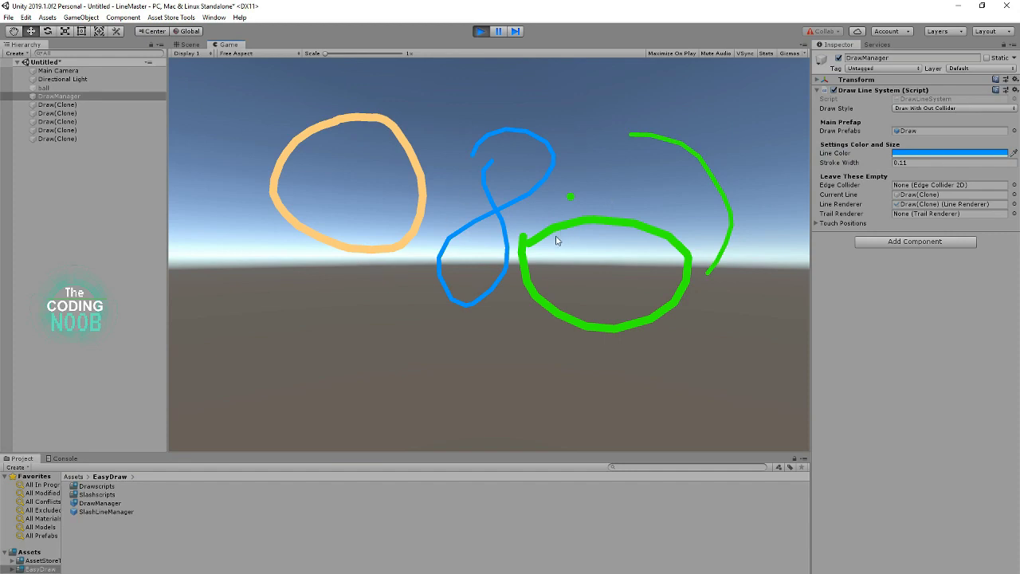
Step: Stop play, keep the ball's Rigidbody 2D body type Kinematic, and make the ball active
click(481, 31)
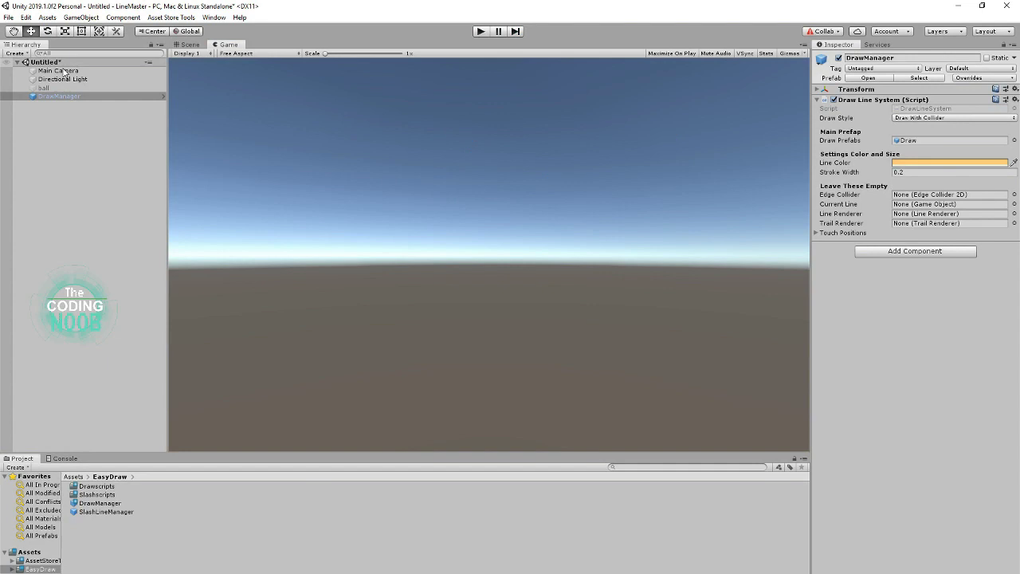
click(44, 87)
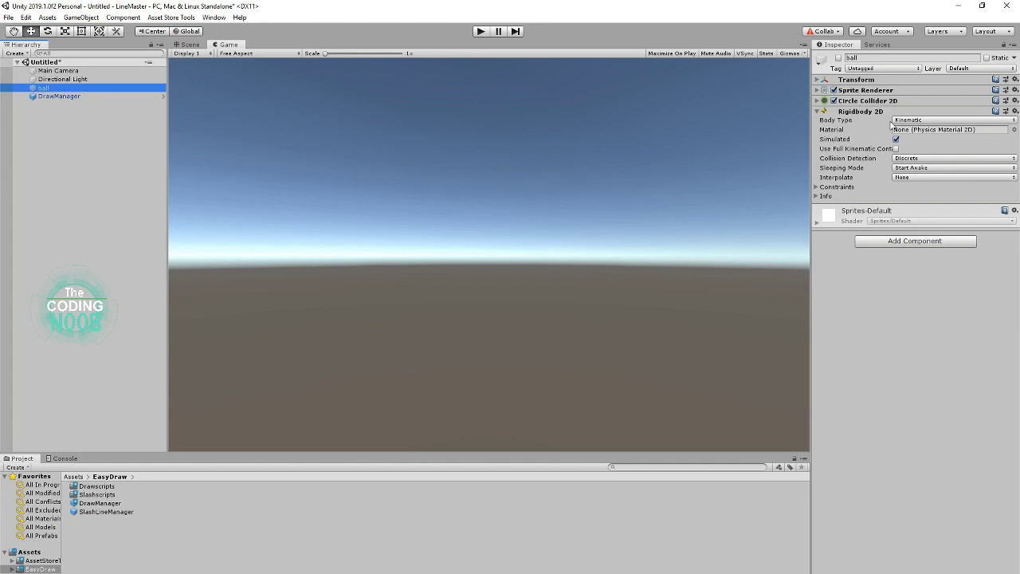
click(918, 121)
click(926, 145)
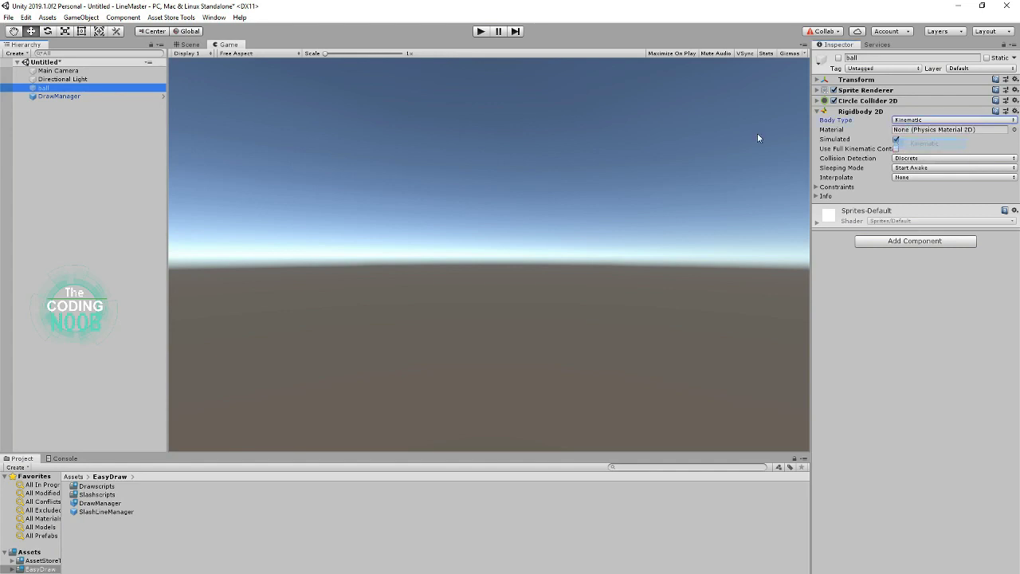
click(447, 297)
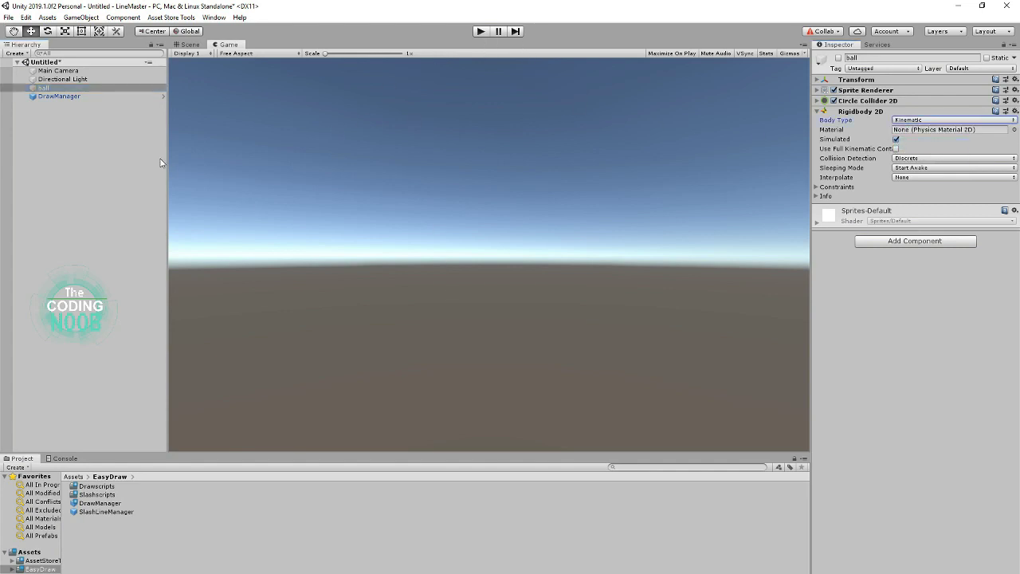
click(839, 58)
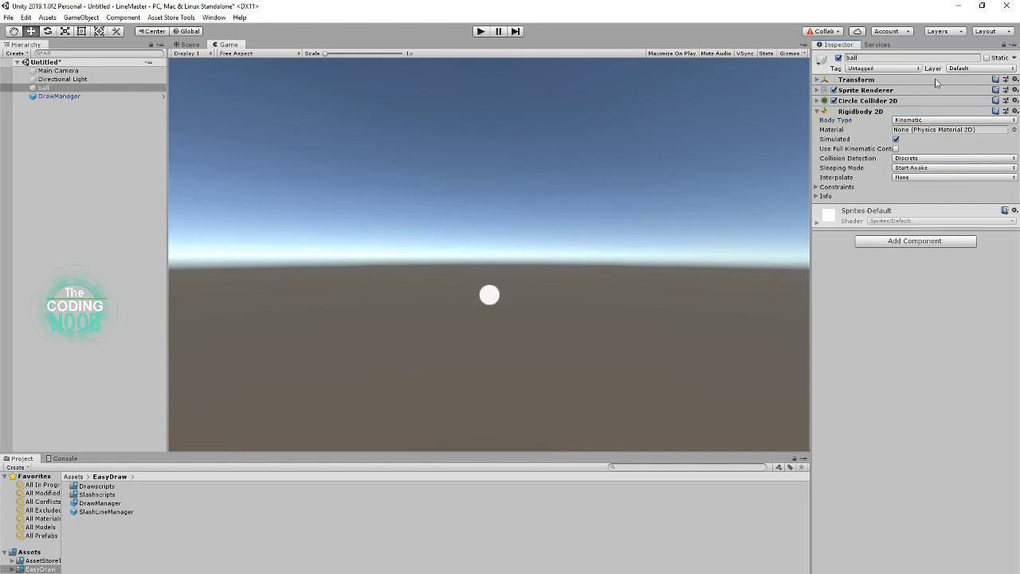
Step: Raise the ball to Position Y 5.06 and run the game again
click(819, 79)
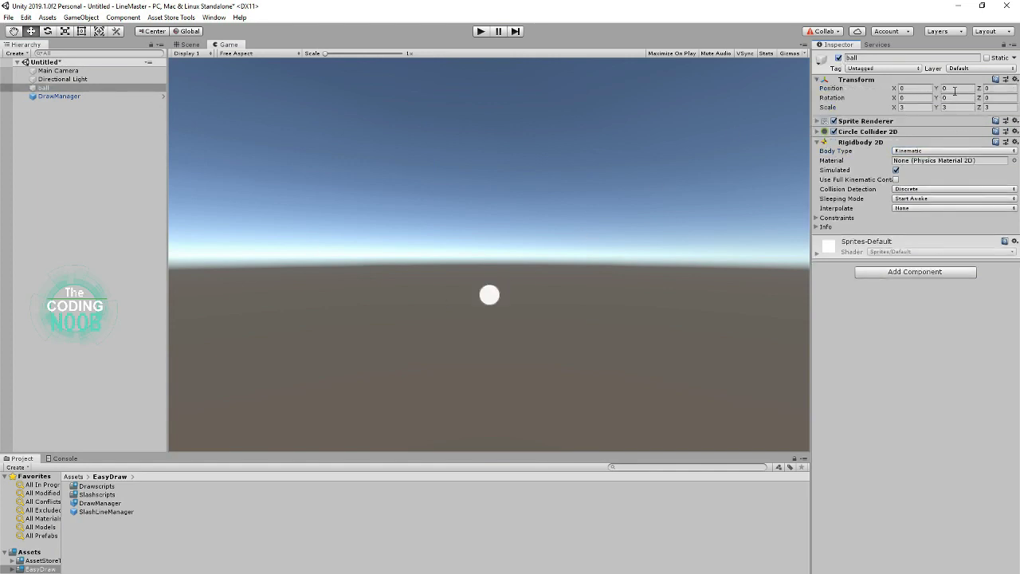
drag(939, 90, 20, 96)
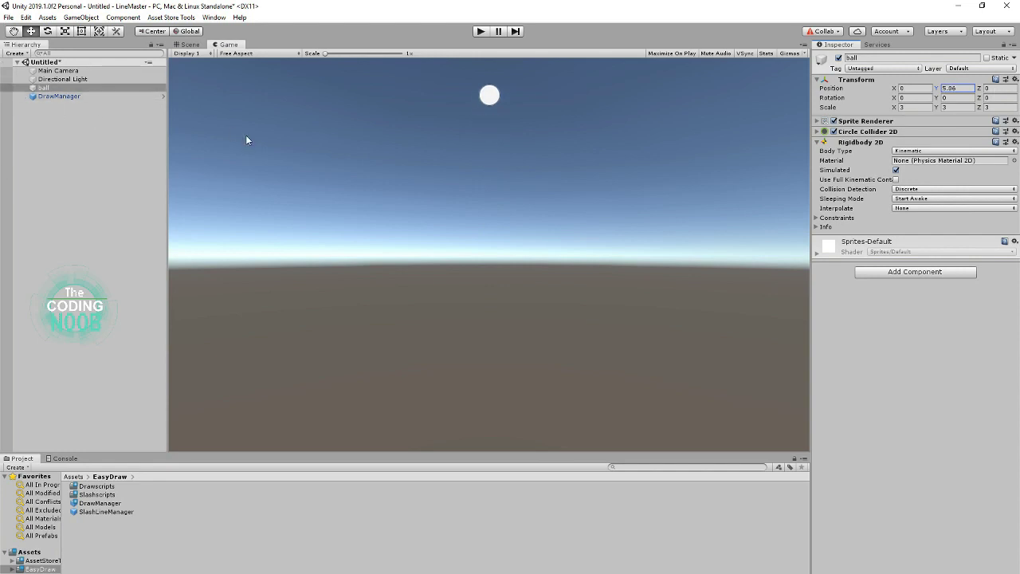
click(482, 32)
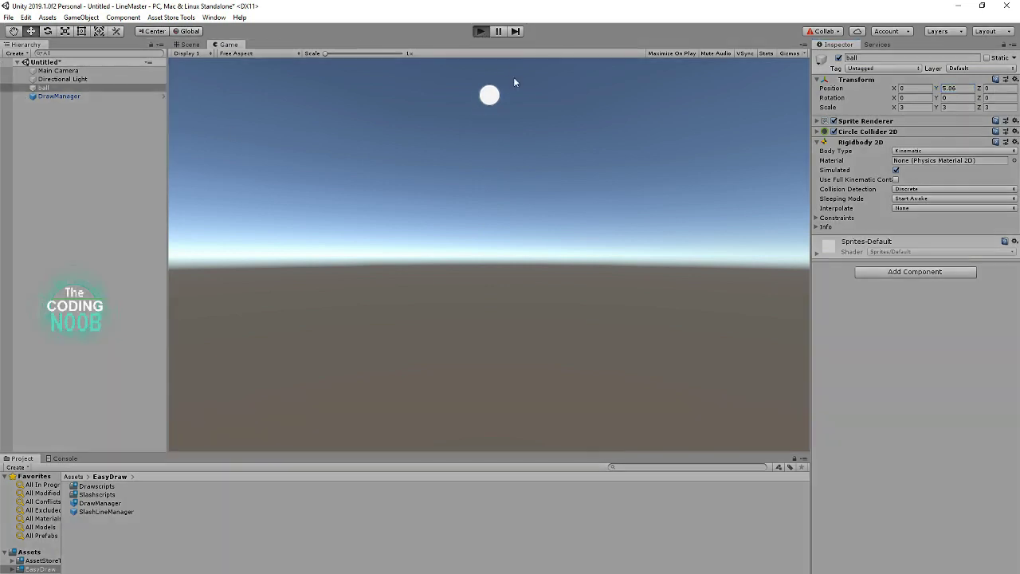
Step: Switch the ball to Dynamic during play to watch it drop, then restart play
click(941, 151)
click(924, 162)
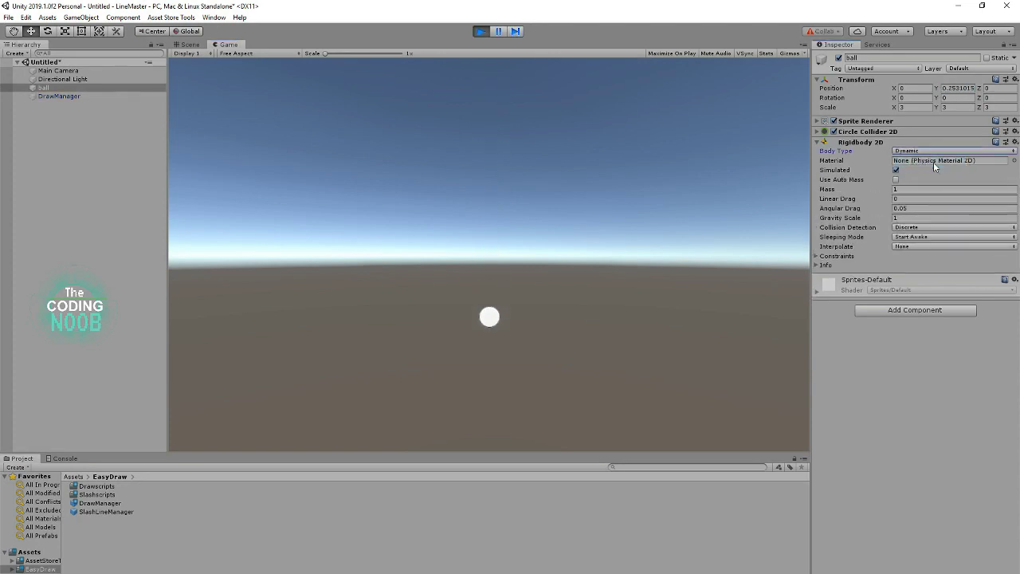
click(480, 31)
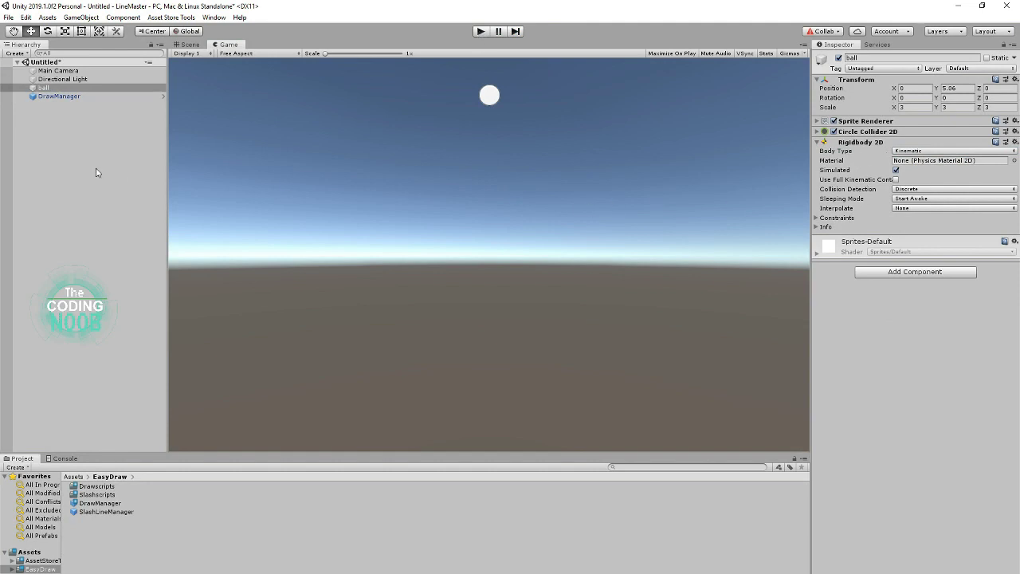
click(486, 31)
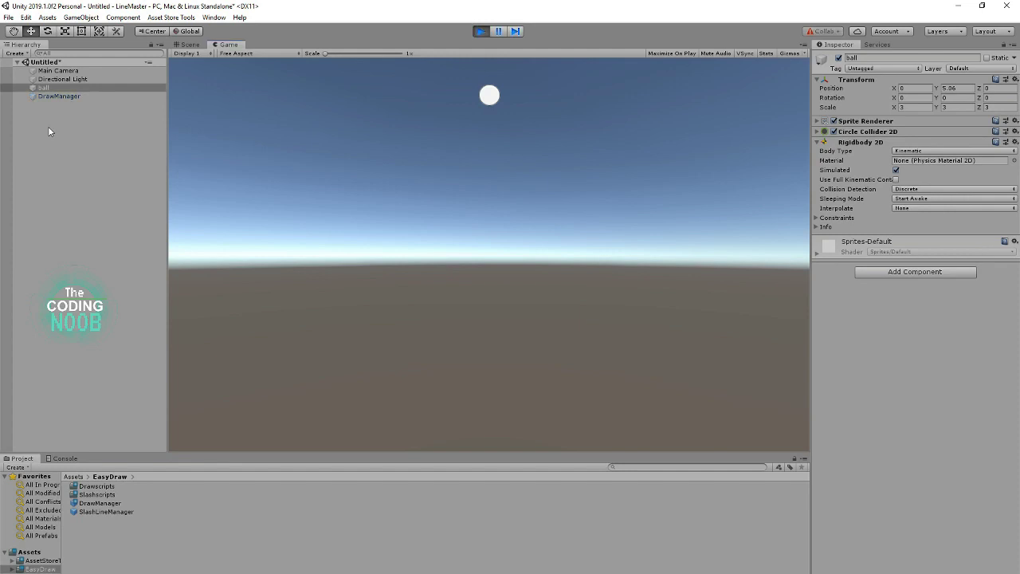
Step: Keep DrawManager on Draw With Collider and draw an orange line in the upper sky
click(56, 96)
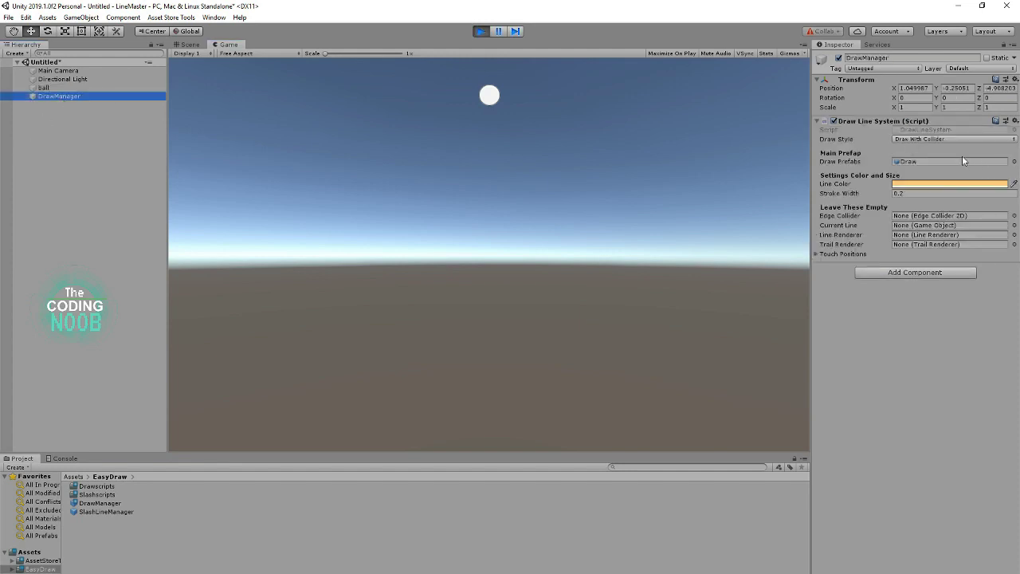
click(952, 139)
click(937, 151)
drag(393, 131, 393, 125)
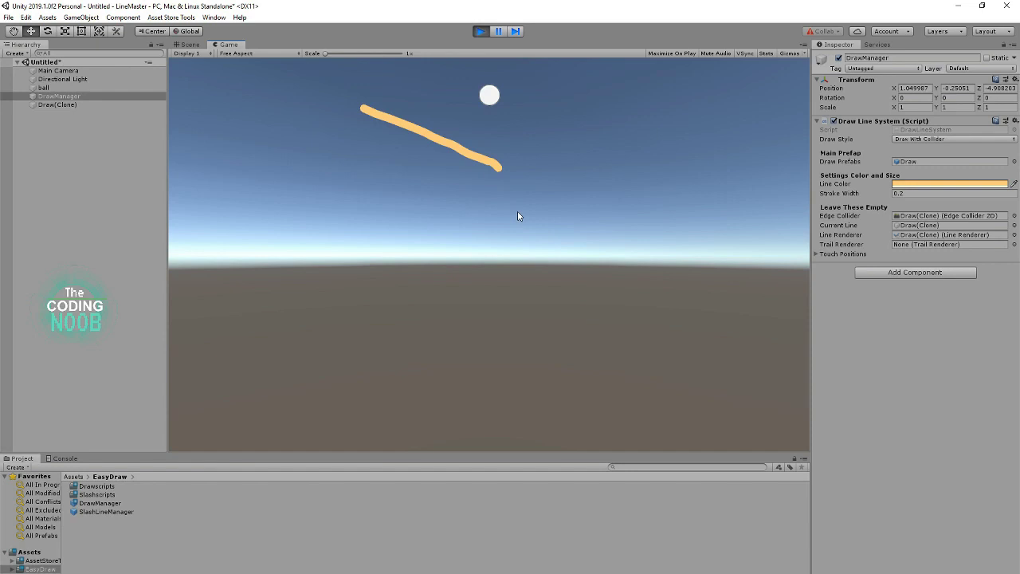
Step: Change the line colour to saturated green and draw a green line right of centre
click(919, 184)
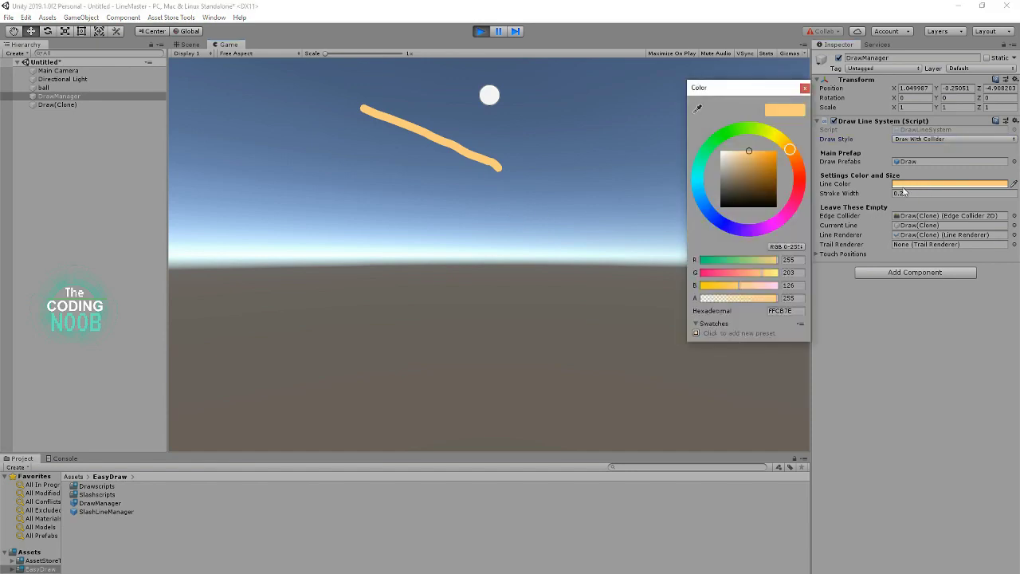
click(737, 127)
drag(766, 162, 778, 145)
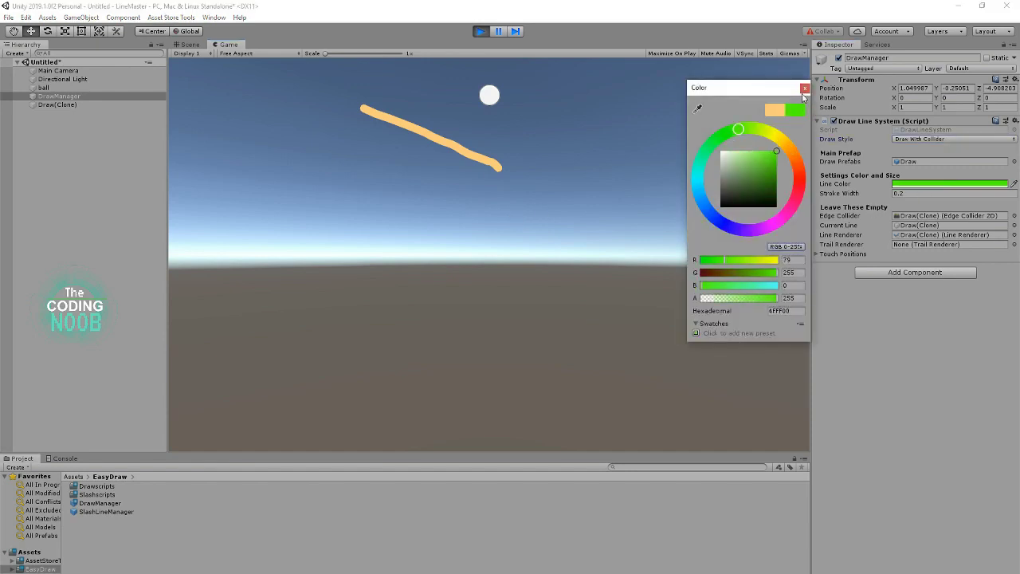
click(804, 88)
drag(504, 221, 590, 191)
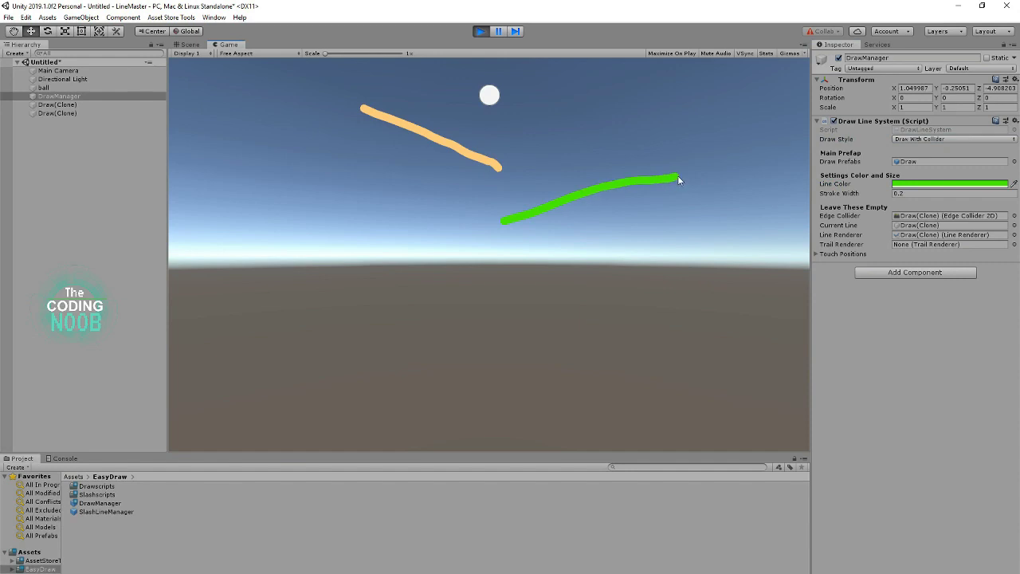
Step: Switch the line colour to light blue and draw a long sloping line across the ground
click(906, 187)
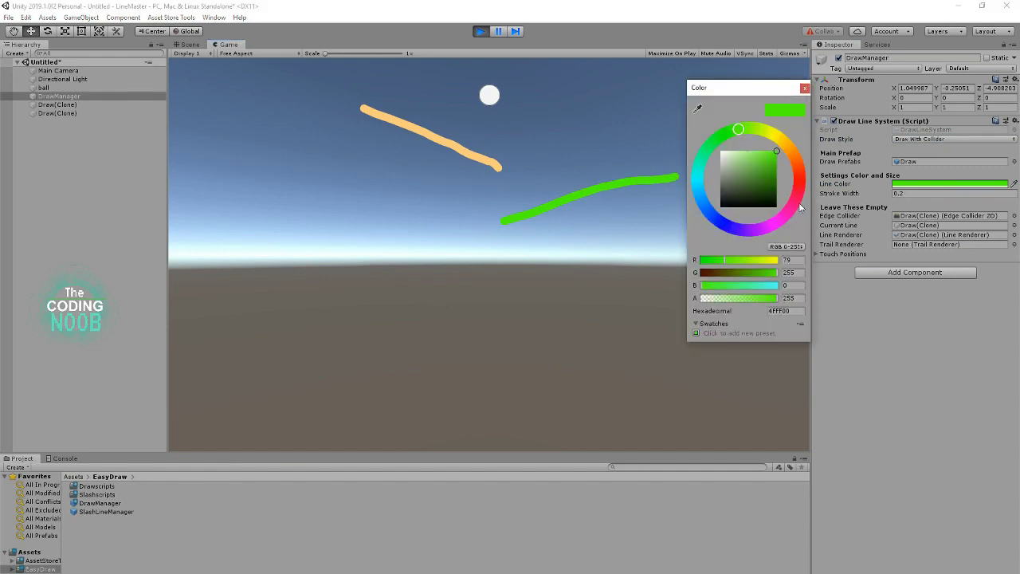
click(702, 200)
click(767, 151)
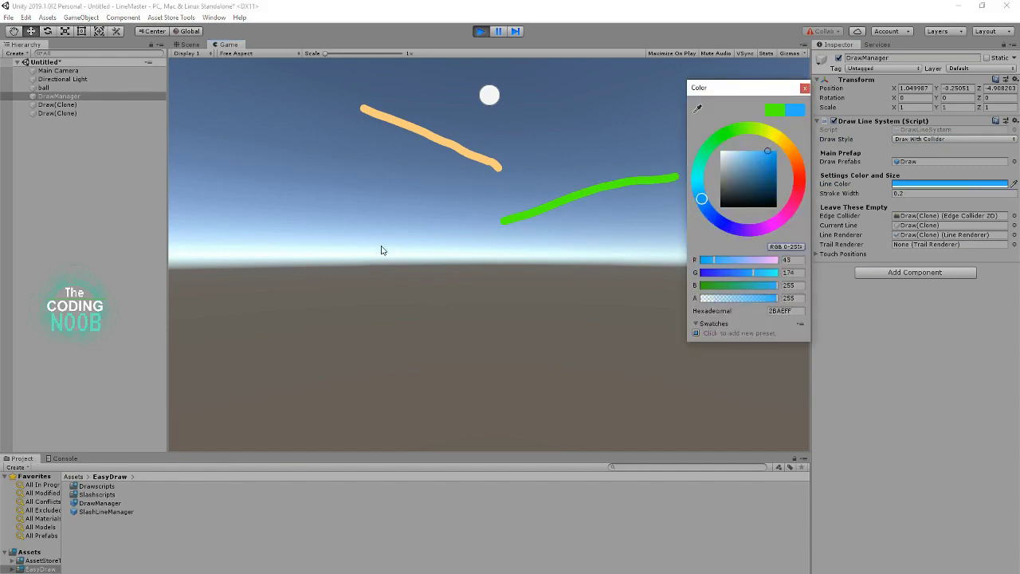
drag(376, 241, 443, 266)
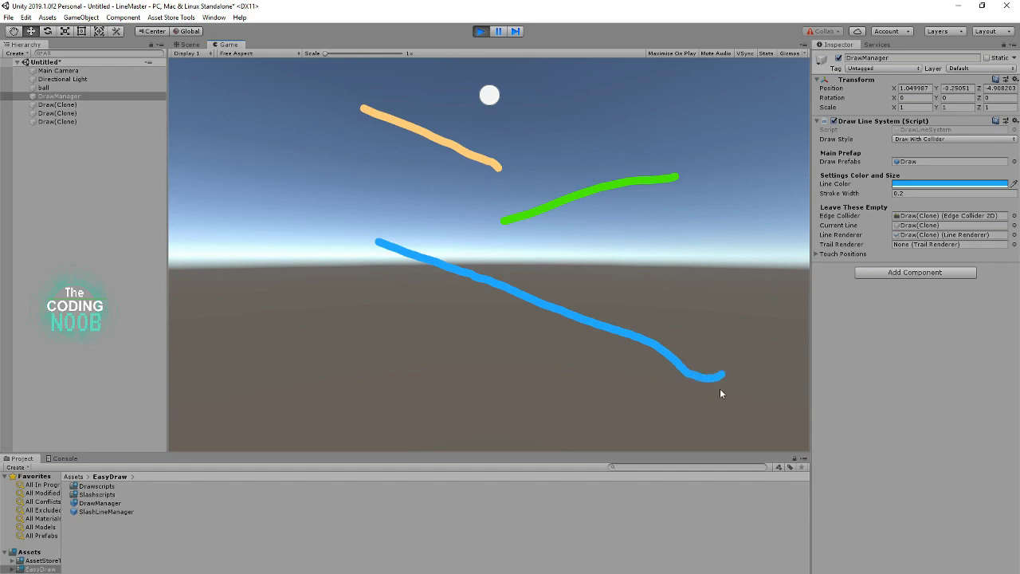
Step: Set the line colour to black and stroke width to 0.11, then draw a small cup at lower right
click(915, 184)
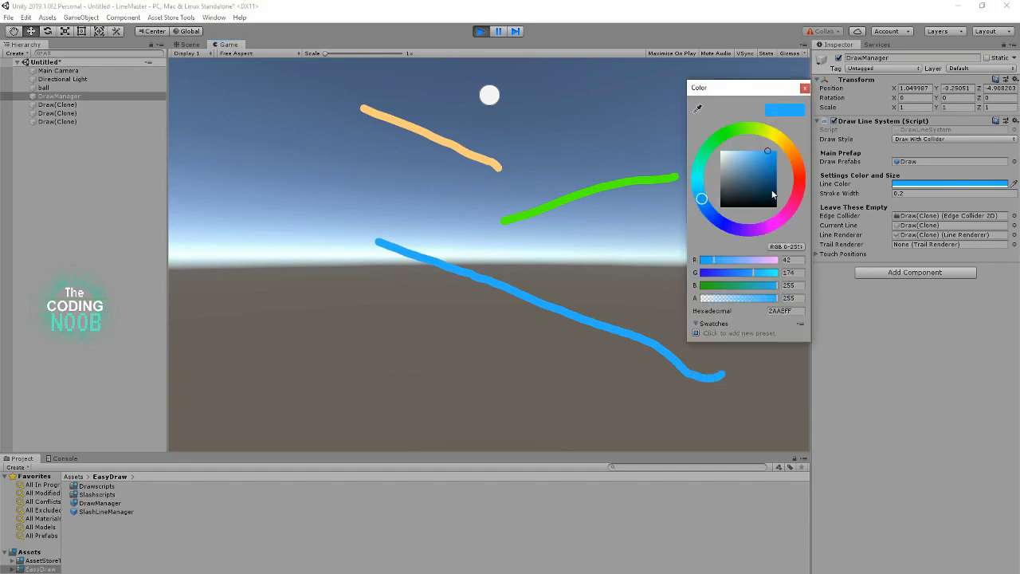
click(775, 204)
click(897, 192)
text(0.11)
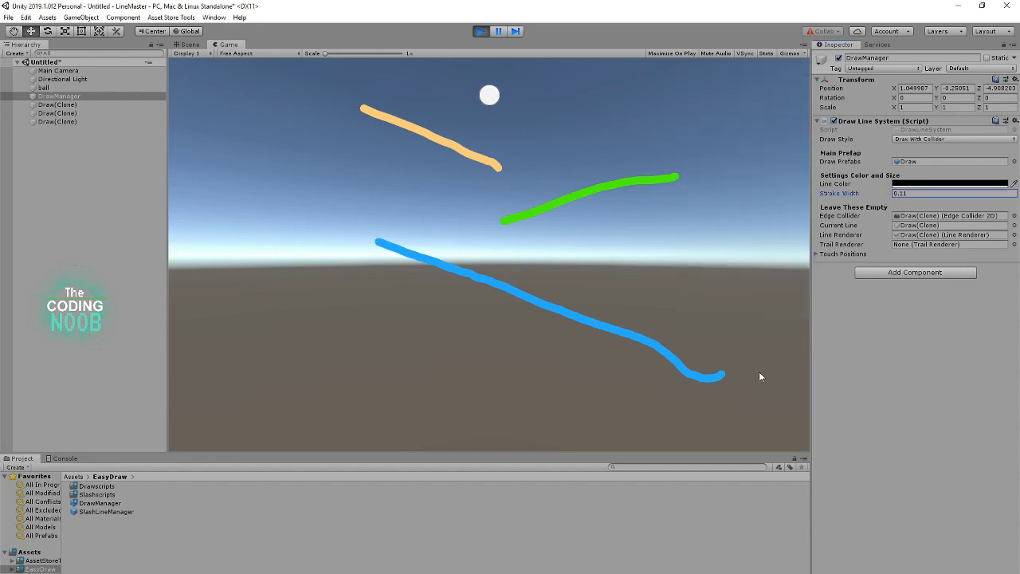
mouse_move(761, 373)
mouse_down()
mouse_move(764, 389)
mouse_move(797, 372)
mouse_up()
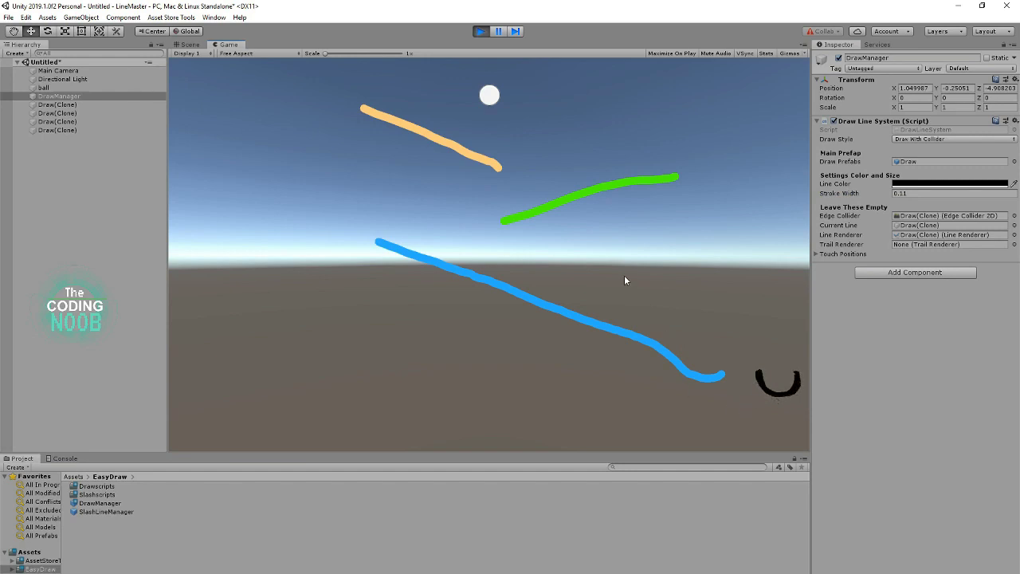
Step: Make the ball Dynamic so it falls onto the lines into the black cup, then stop play
click(47, 87)
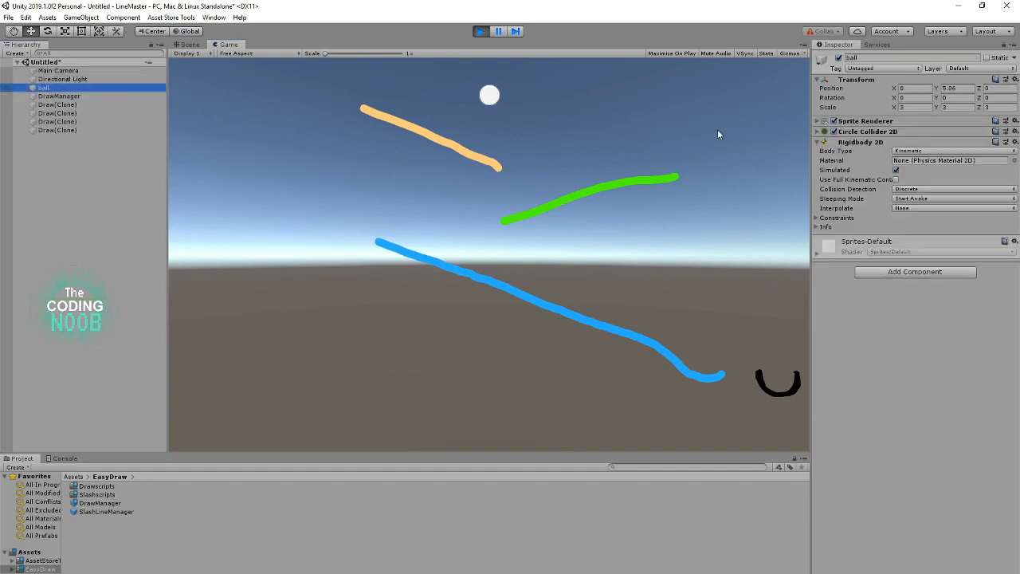
click(961, 150)
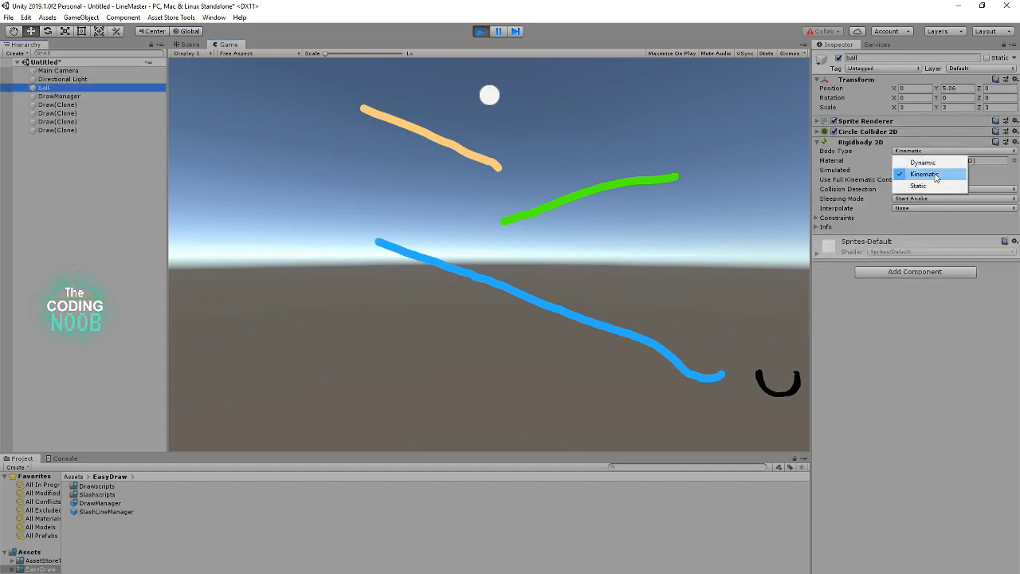
click(933, 163)
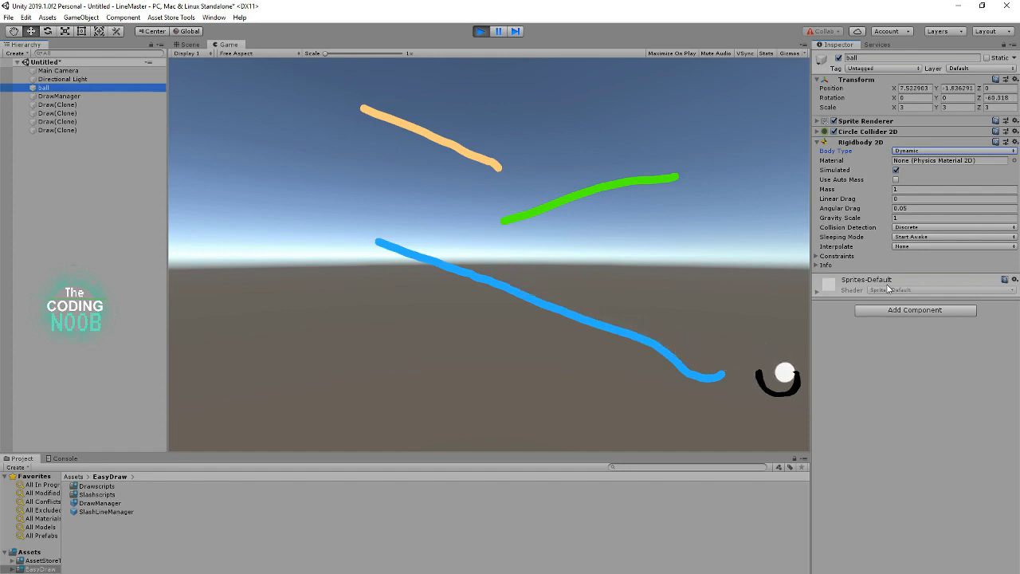
click(480, 31)
Step: Delete DrawManager from the Hierarchy and drag in a SlashLineManager prefab instance
click(61, 98)
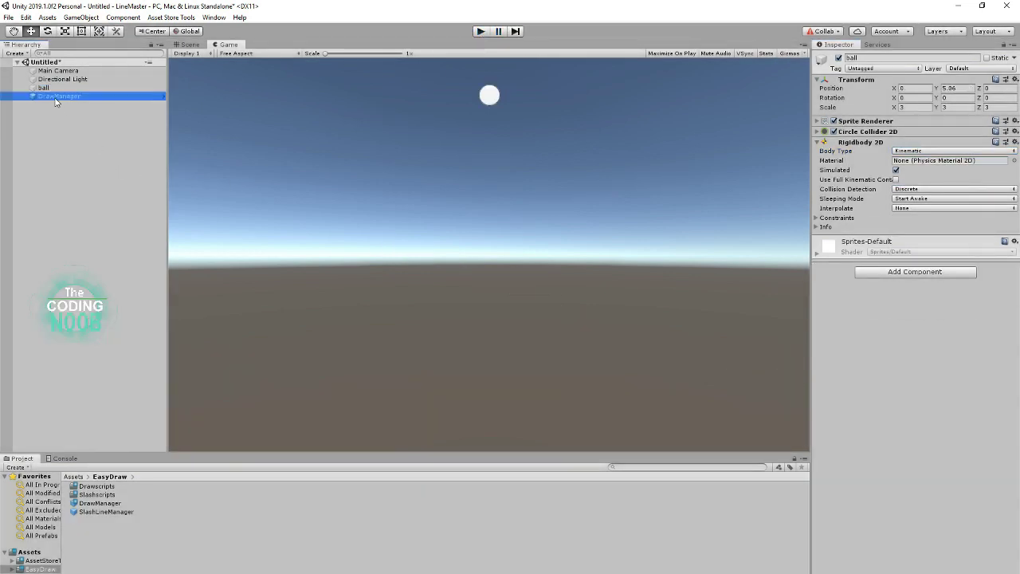
key(Delete)
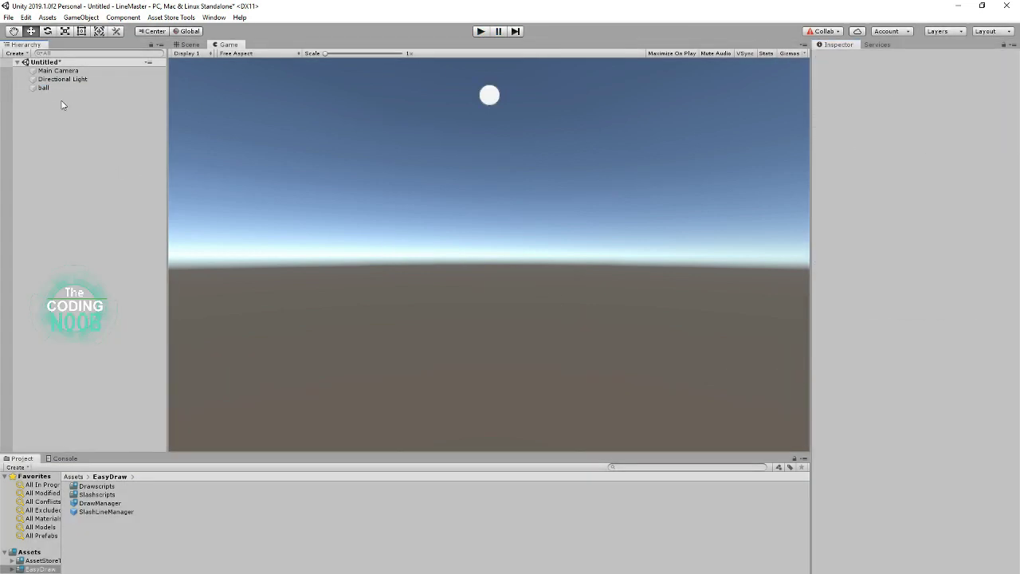
click(102, 512)
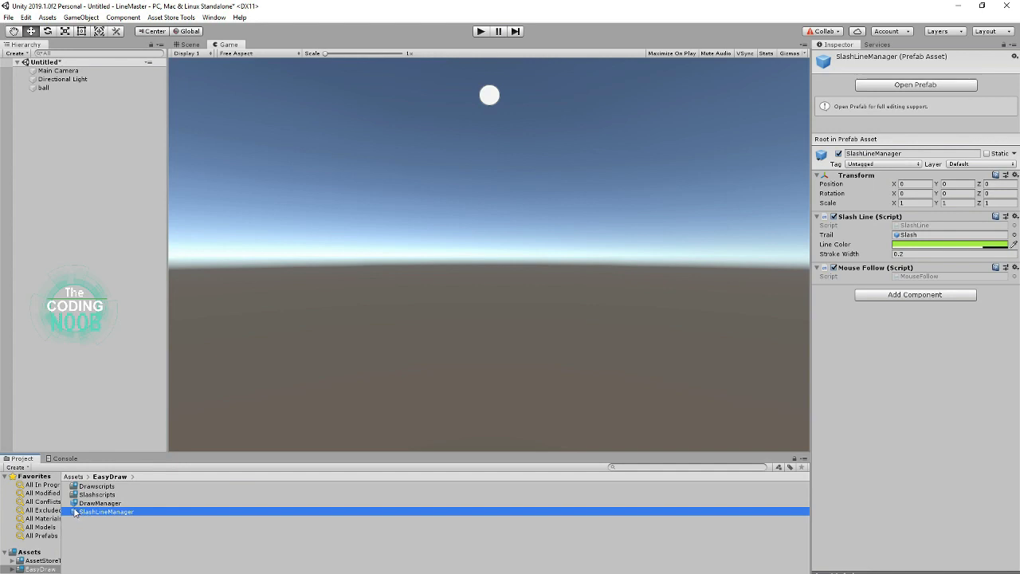
drag(88, 519, 64, 288)
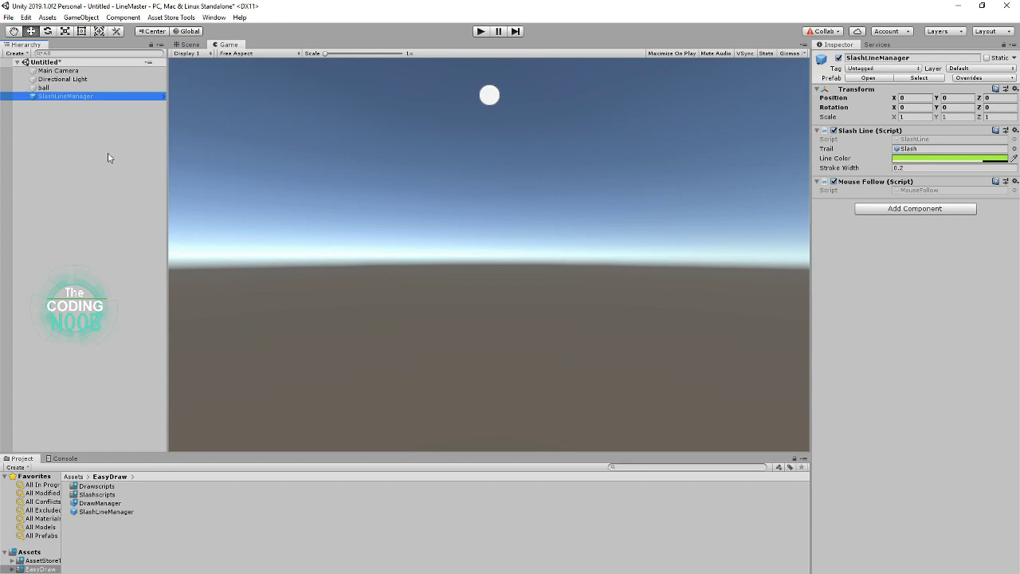
Step: Run the game and sweep seven green slash trails, long and short, across the Game view
click(60, 96)
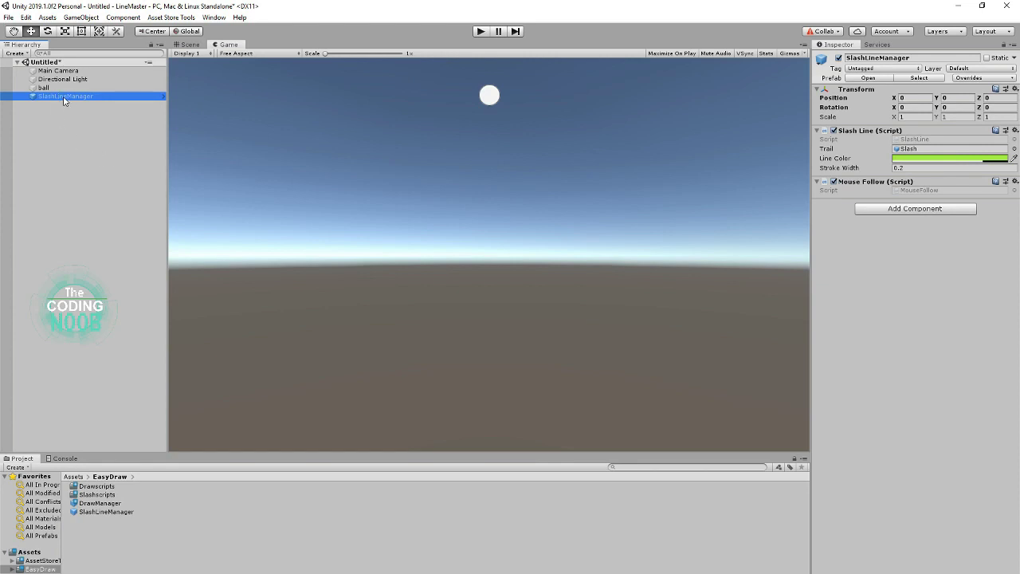
click(482, 32)
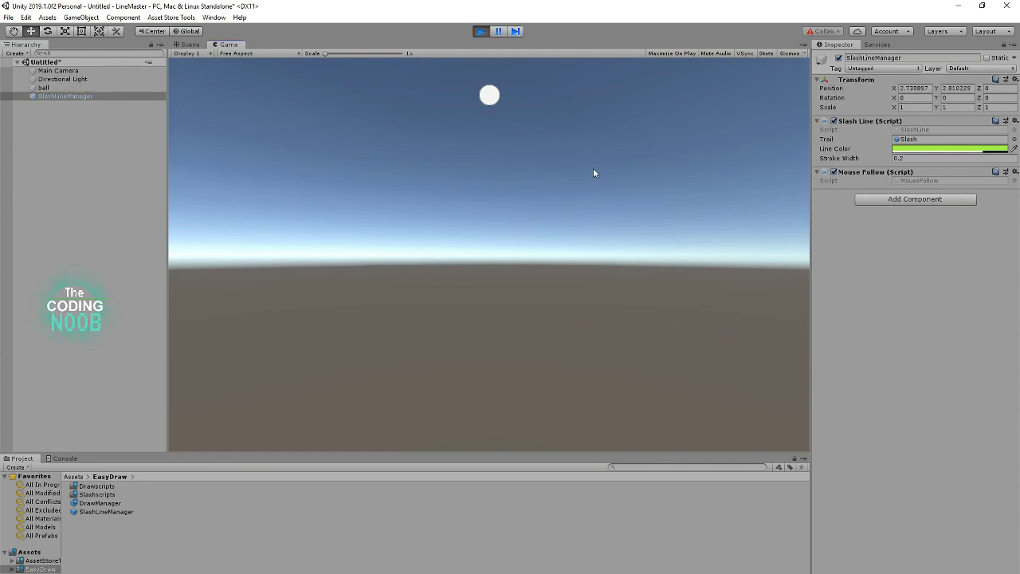
mouse_move(593, 172)
mouse_down()
mouse_move(474, 143)
mouse_move(364, 228)
mouse_up()
drag(357, 360, 597, 364)
drag(410, 165, 546, 144)
mouse_move(446, 119)
mouse_down()
mouse_move(305, 83)
mouse_move(478, 94)
mouse_up()
drag(357, 209, 306, 215)
mouse_move(422, 293)
mouse_down()
mouse_move(351, 319)
mouse_move(374, 326)
mouse_up()
drag(629, 374, 482, 373)
click(480, 31)
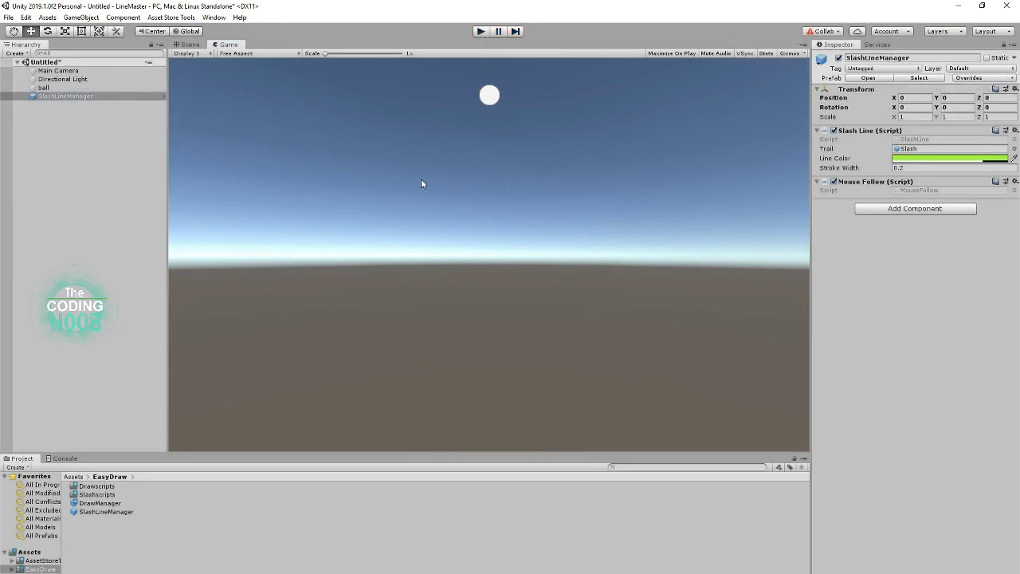